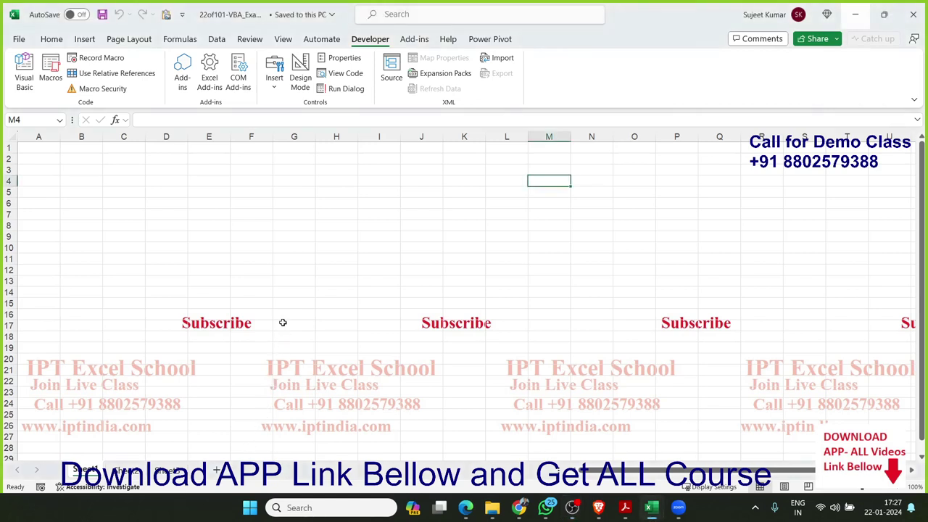
Add a new default-named worksheet, then return to Sheet1
click(217, 470)
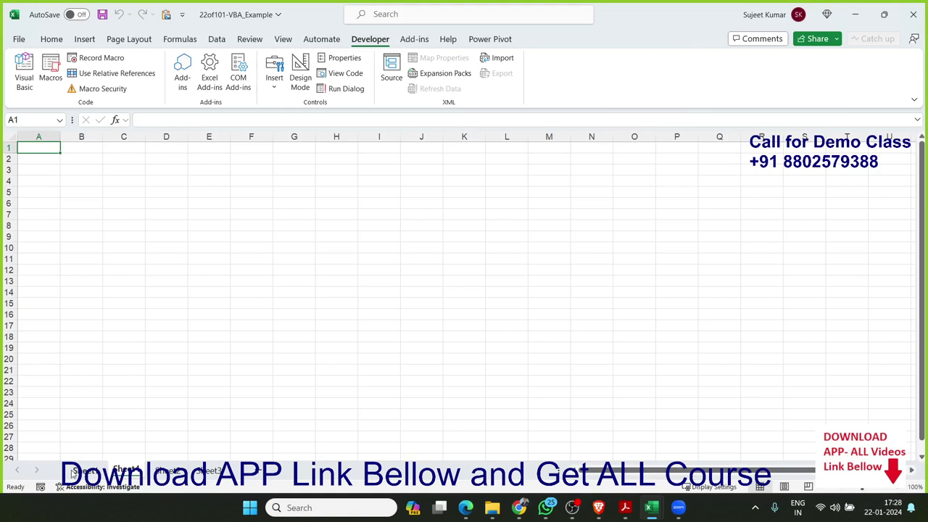
click(549, 180)
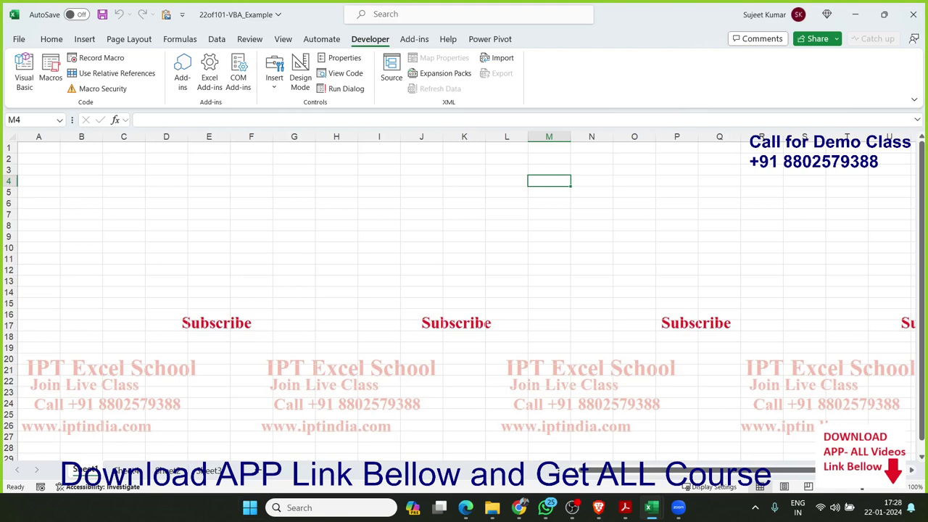
key(alt+F11)
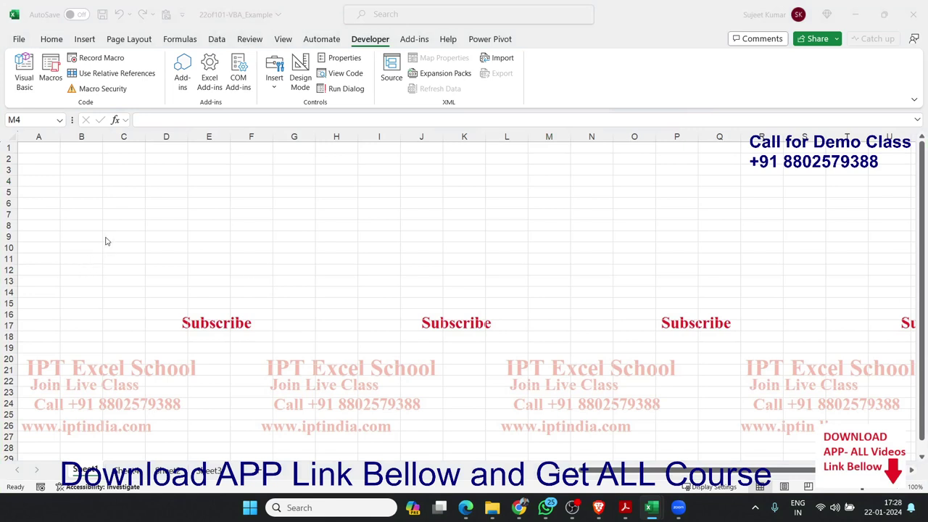
key(alt+F11)
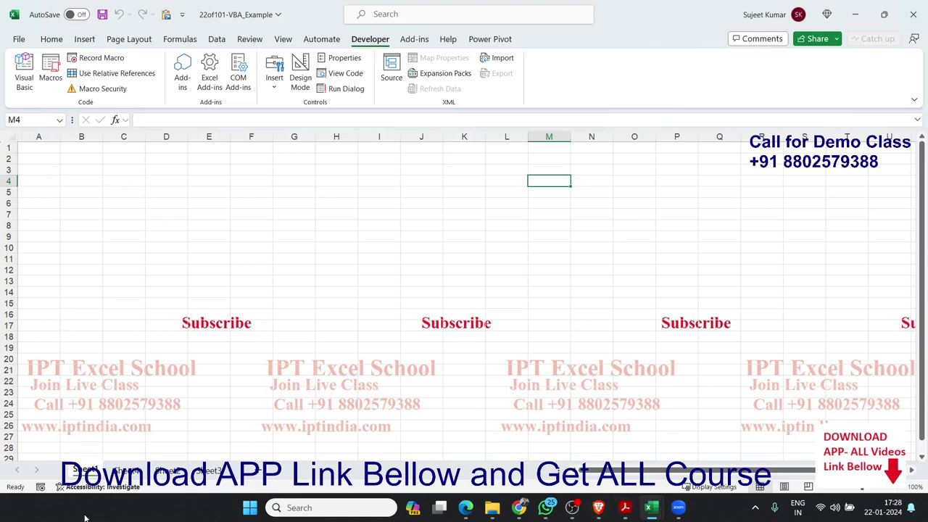
In the maximized VBA editor, open ThisWorkbook, insert a Workbook_Open stub and list workbook events
click(22, 84)
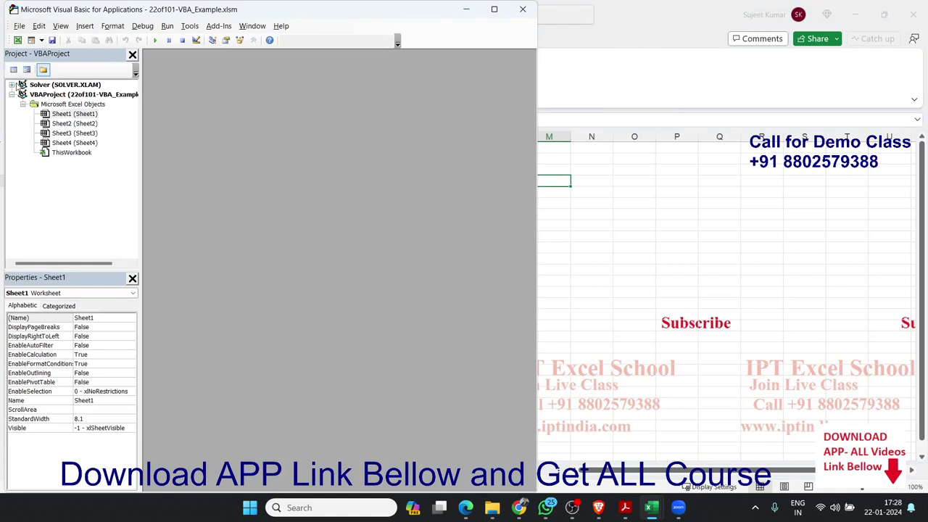
click(80, 27)
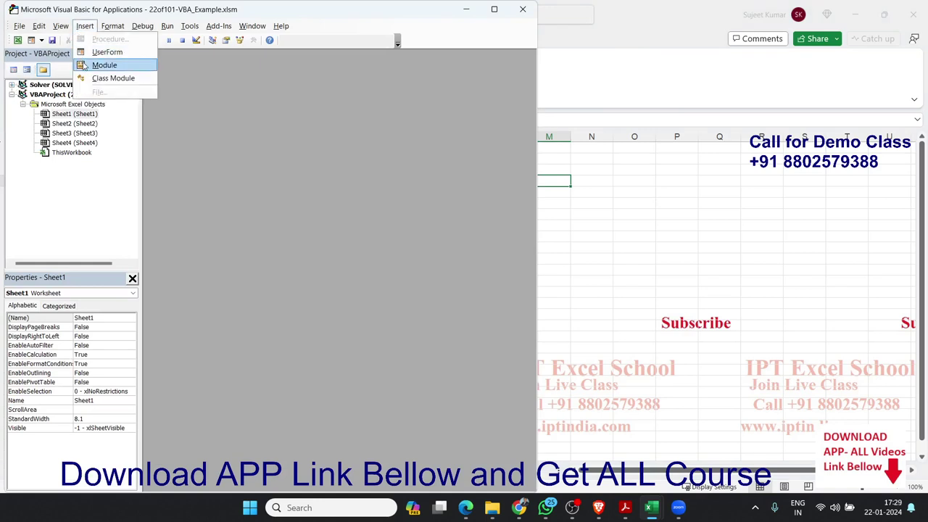
click(84, 171)
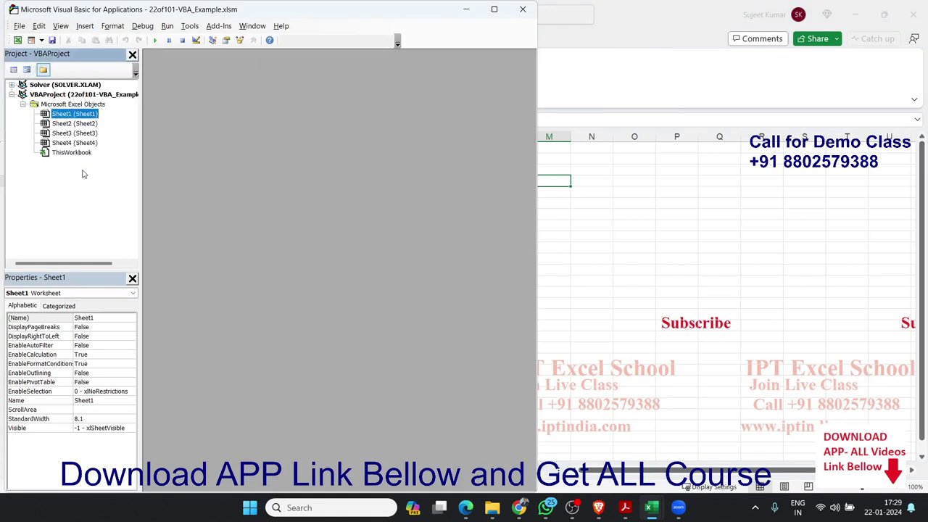
double_click(72, 153)
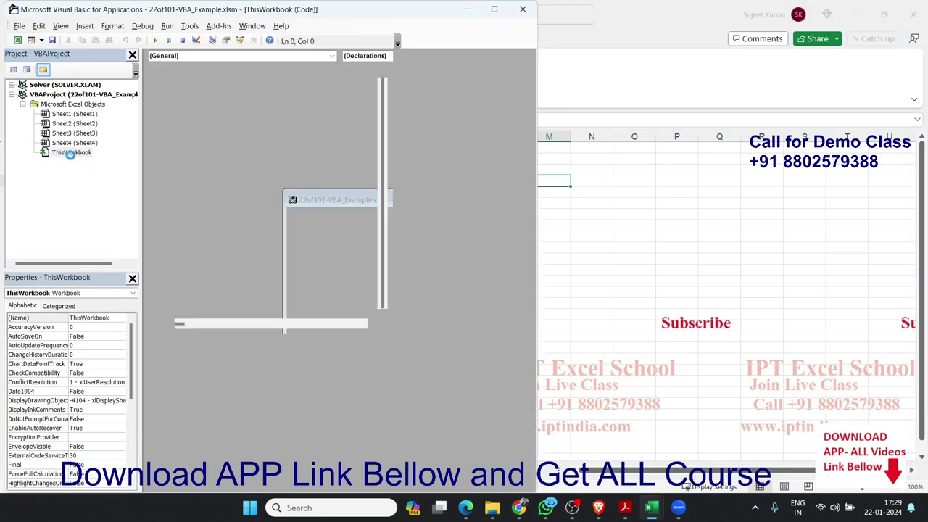
click(493, 9)
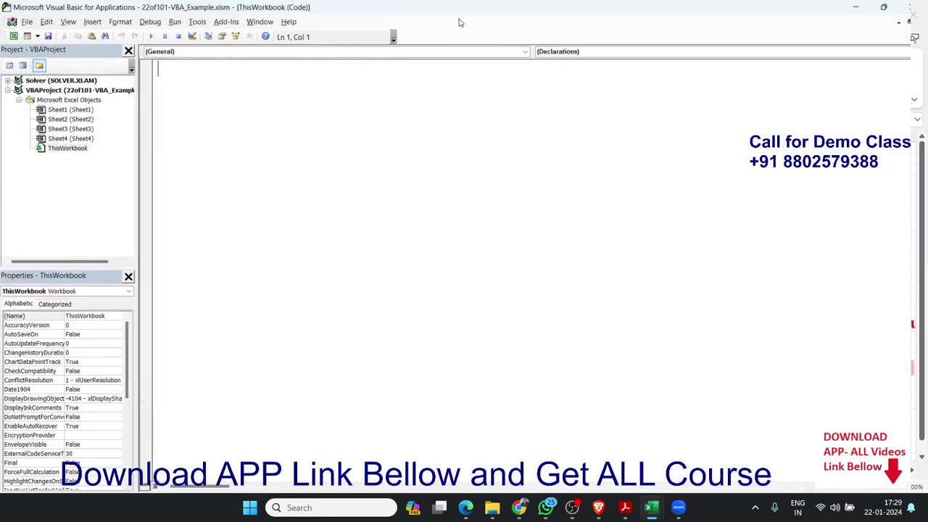
click(304, 52)
click(294, 71)
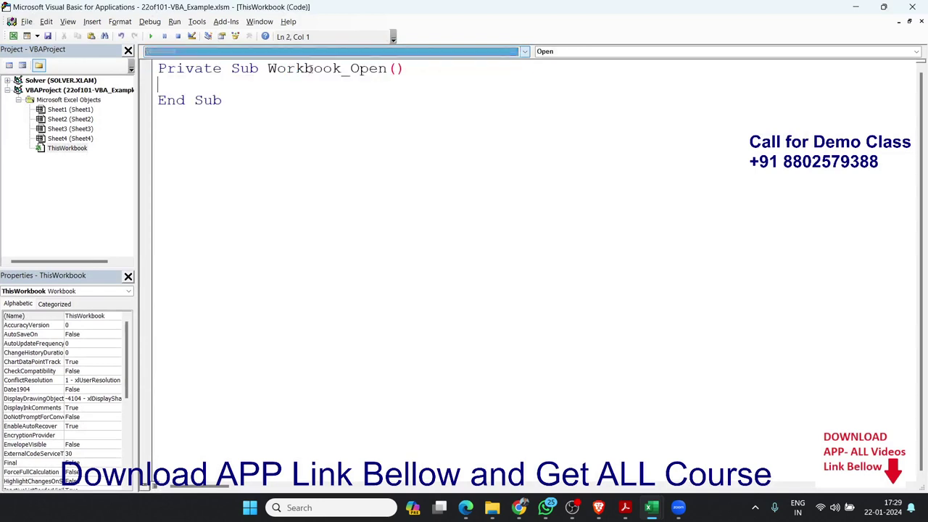
click(559, 54)
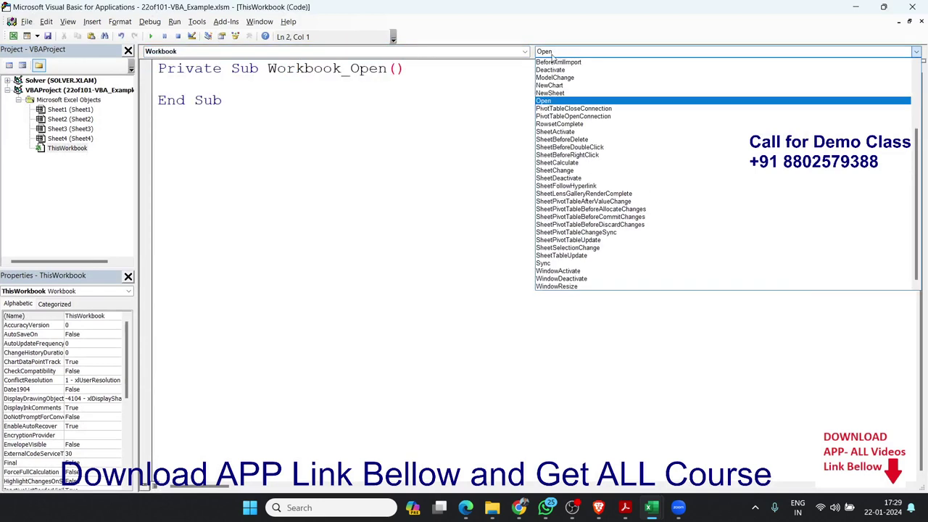
Insert the Workbook_NewSheet procedure and delete the leftover Workbook_Open stub
click(563, 93)
mouse_move(229, 165)
mouse_down()
mouse_move(159, 145)
mouse_move(157, 132)
mouse_up()
key(Delete)
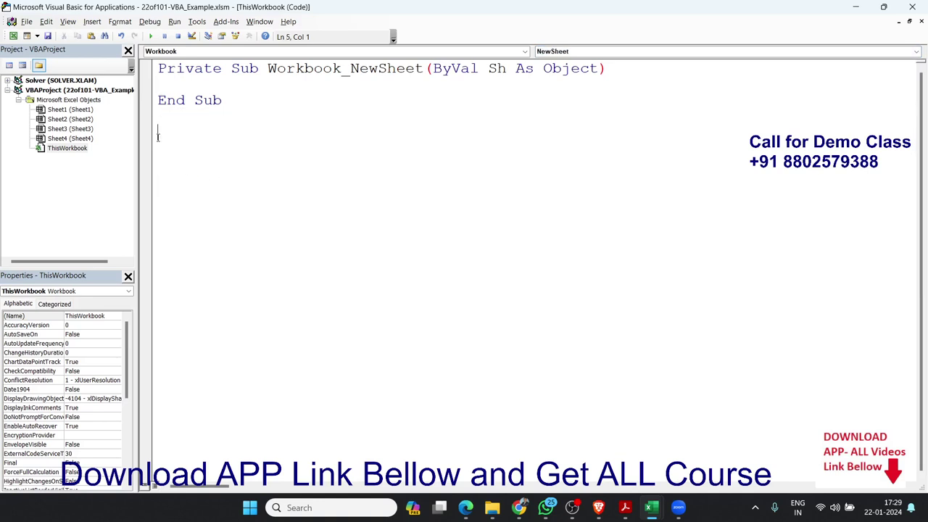
key(Up)
key(Up)
key(Up)
key(Up)
key(Down)
key(Return)
key(Return)
key(Up)
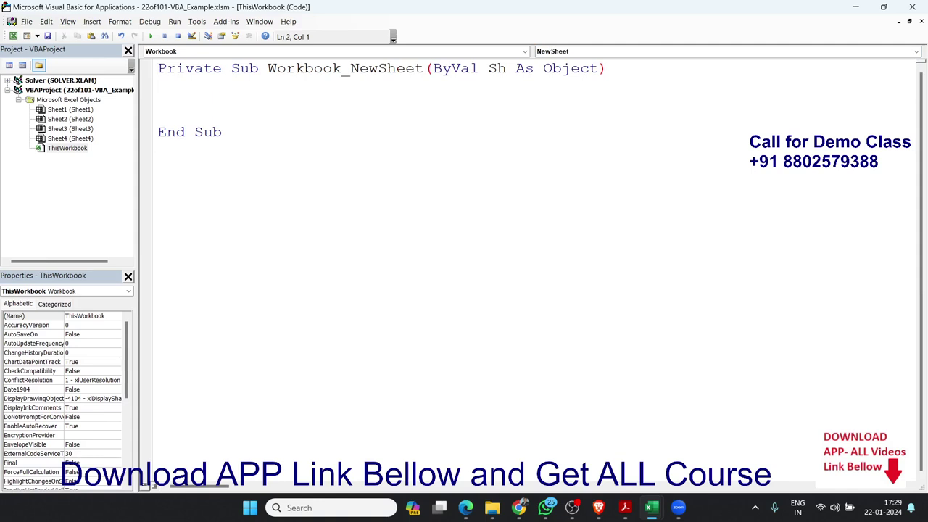
Declare Dim n As String and begin the line n=format(date
text(dim )
text(n as st)
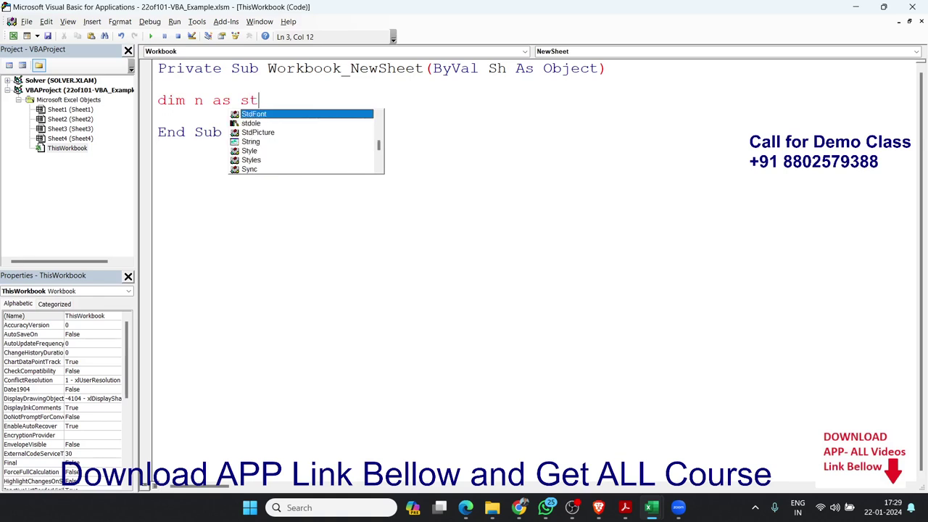
text(r)
key(Tab)
key(Return)
key(Return)
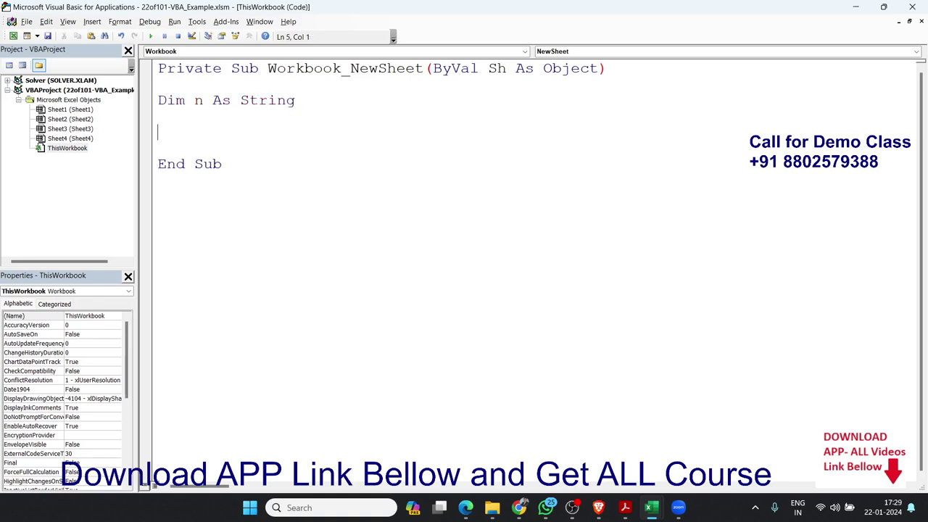
text(n=f)
text(ormat)
text((date)
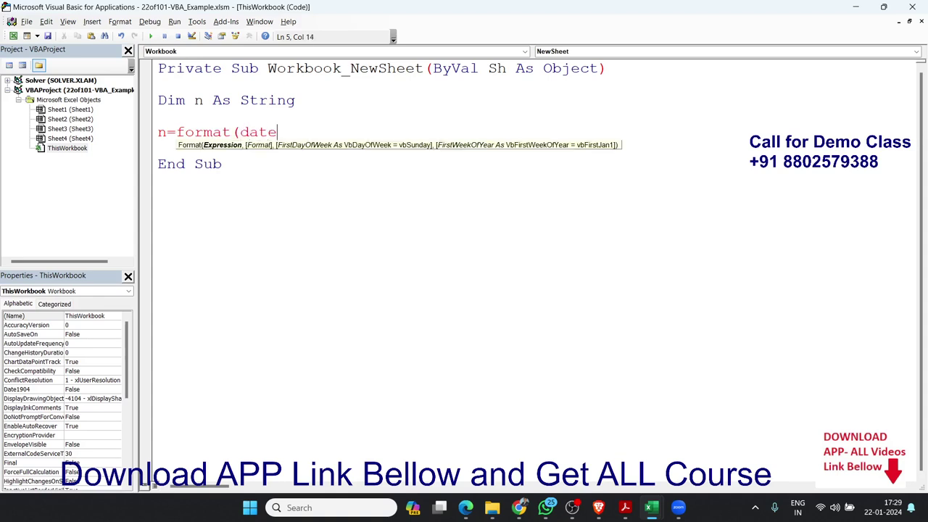
Complete the line as n = Format(Now, "DD-MMM-YY-HH-MM-SS")
key(BackSpace)
key(BackSpace)
key(BackSpace)
key(BackSpace)
text(no)
text(w)
text(,"DD)
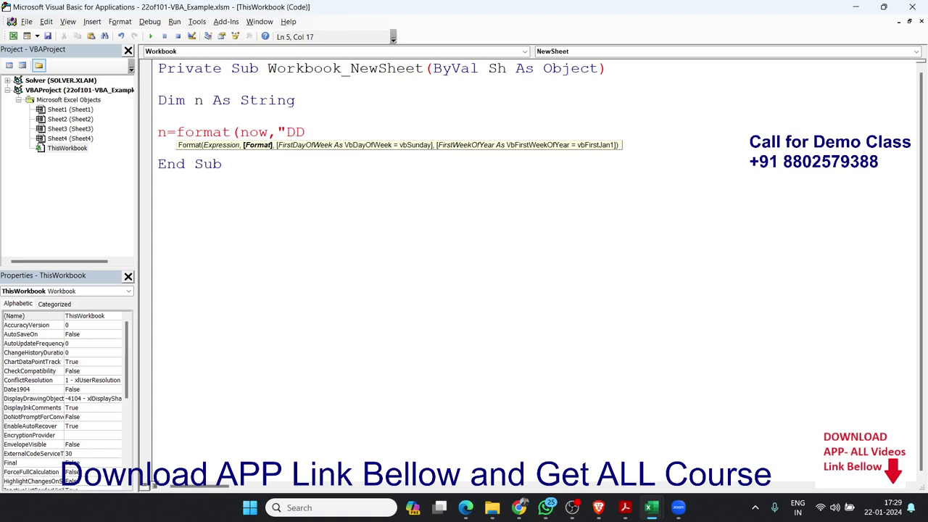
text(-MM)
text(M-)
text(YY)
text(:)
key(BackSpace)
text(-)
text(HH)
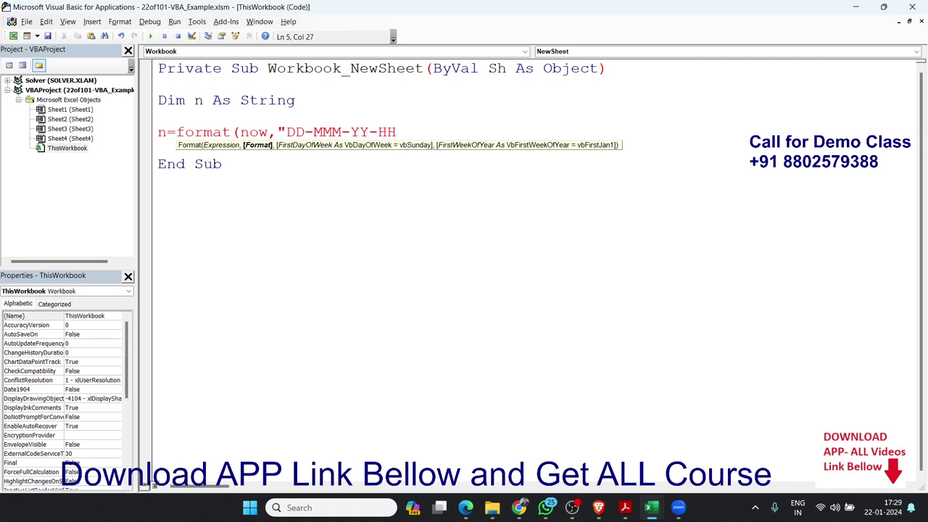
text(-)
text(MM-)
text(SS)
key(Left)
key(Right)
text(")
text())
Add sh.name=n above End Sub, then switch back to Excel
click(212, 134)
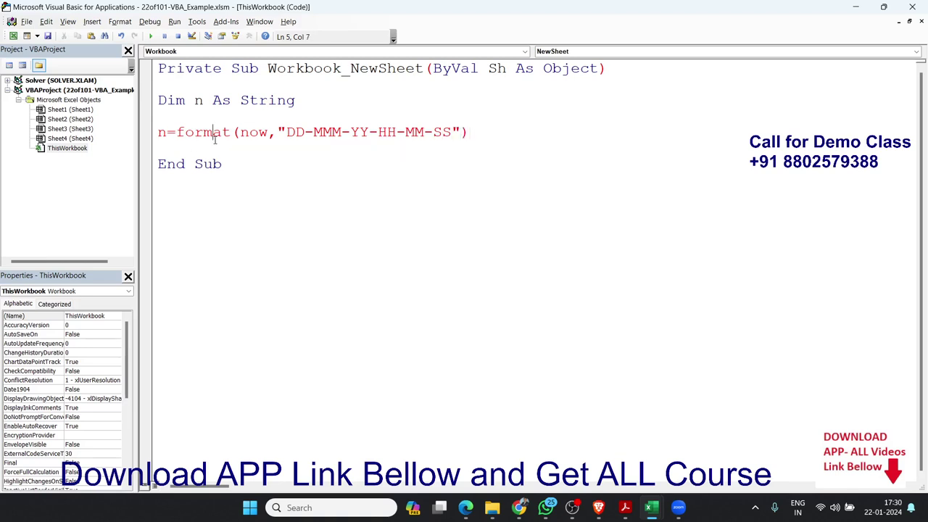
key(Down)
key(Return)
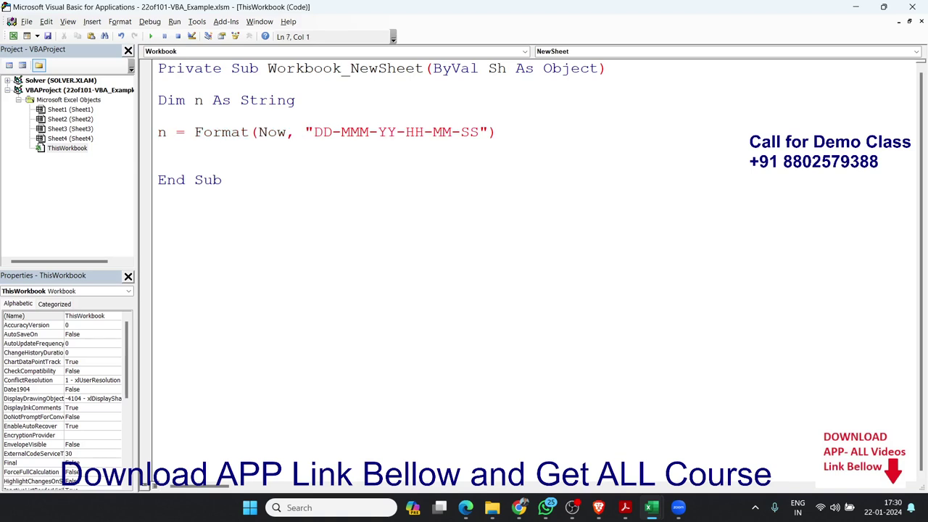
key(Return)
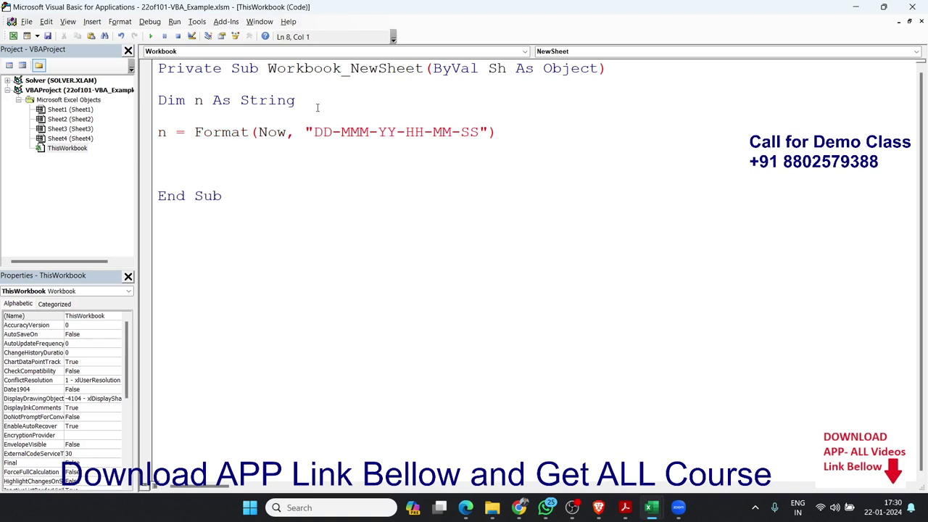
click(208, 157)
text(s)
text(h.nam)
text(e=n)
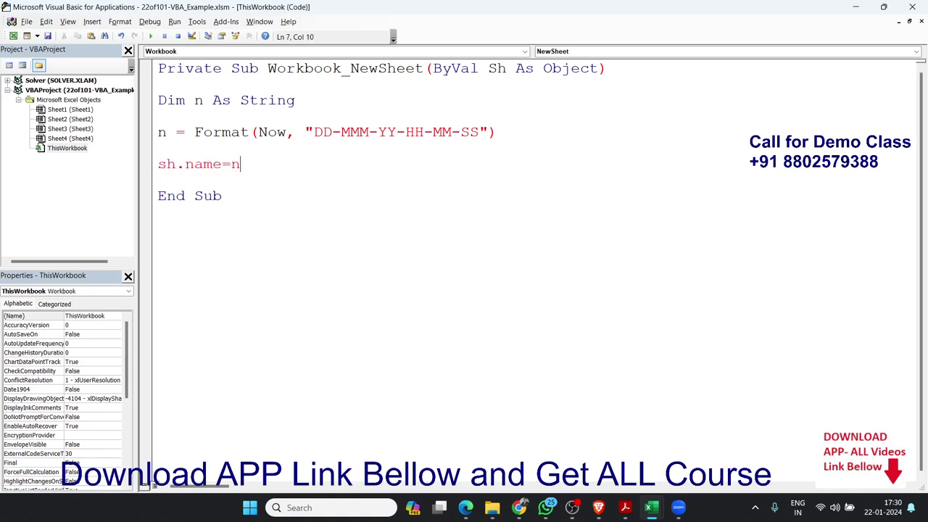
key(Return)
key(alt+F11)
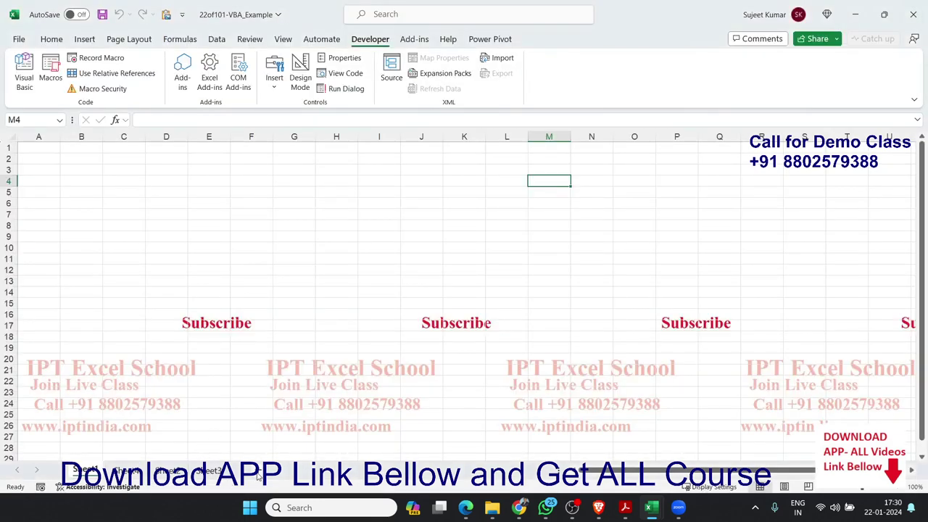
Add two sheets, which get named 22-Jan-24-17-30-23 and 22-Jan-24-17-30-26, then return to Sheet1
click(258, 471)
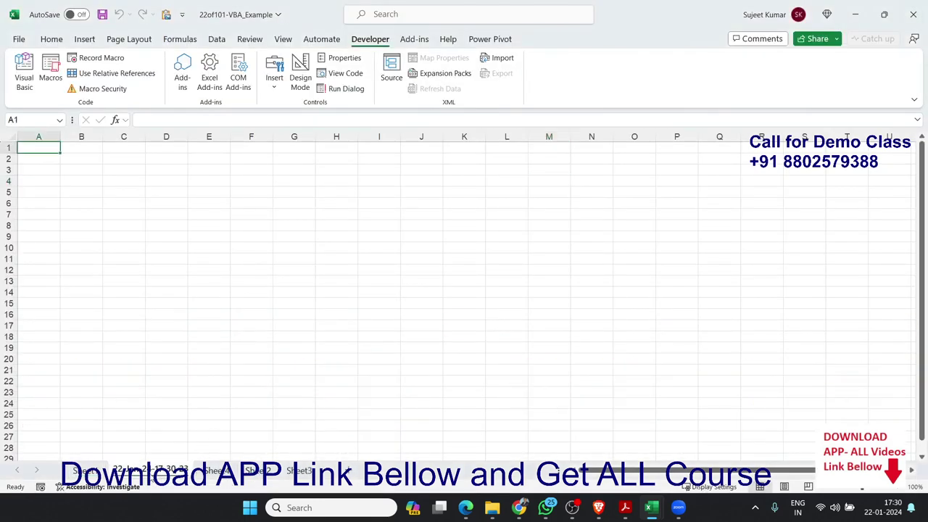
click(349, 470)
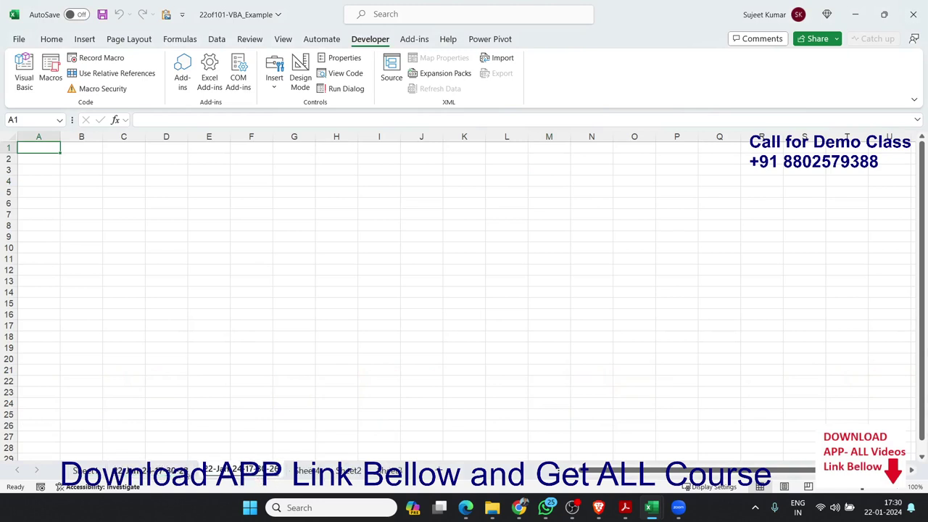
click(86, 471)
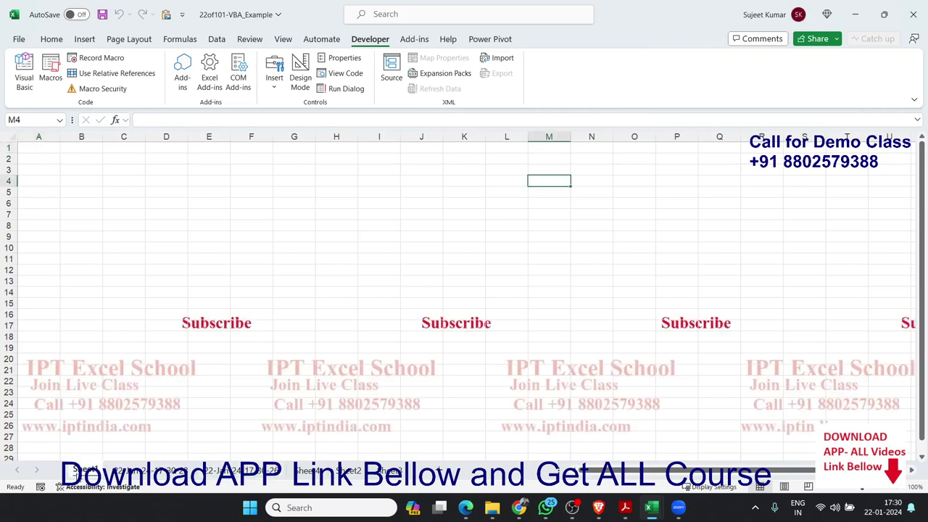
key(alt+F11)
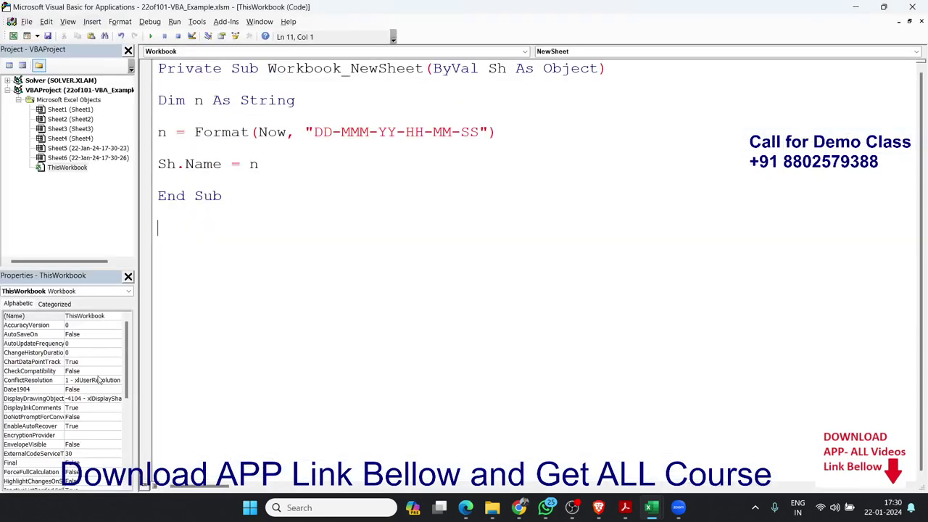